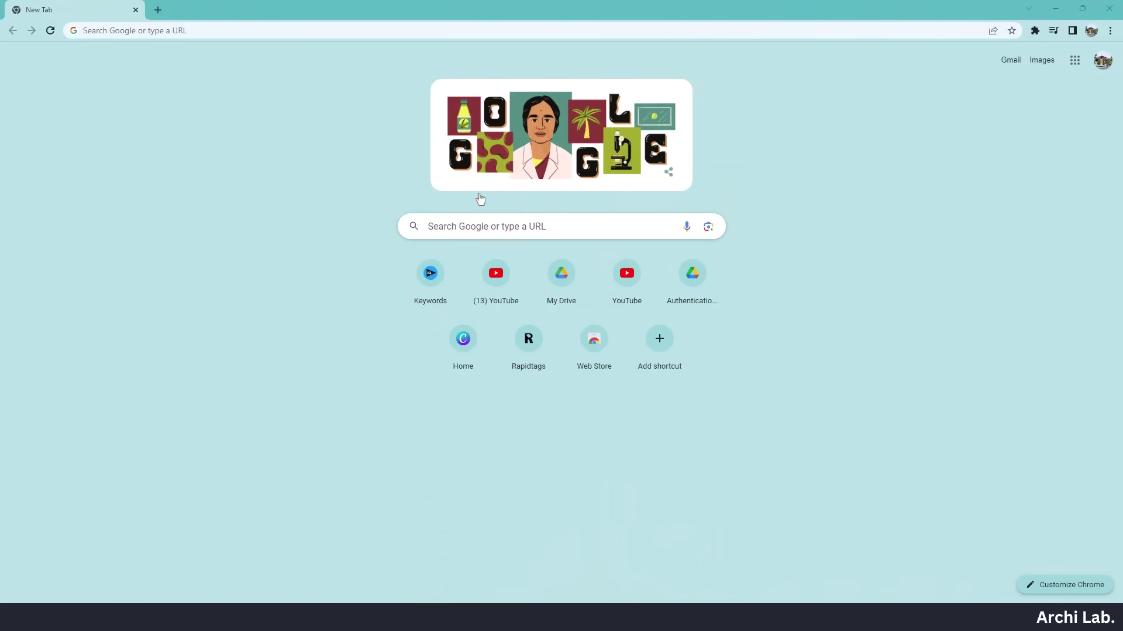
- Search Google for 'maket' to find the Maket generative design site
left_click(353, 30)
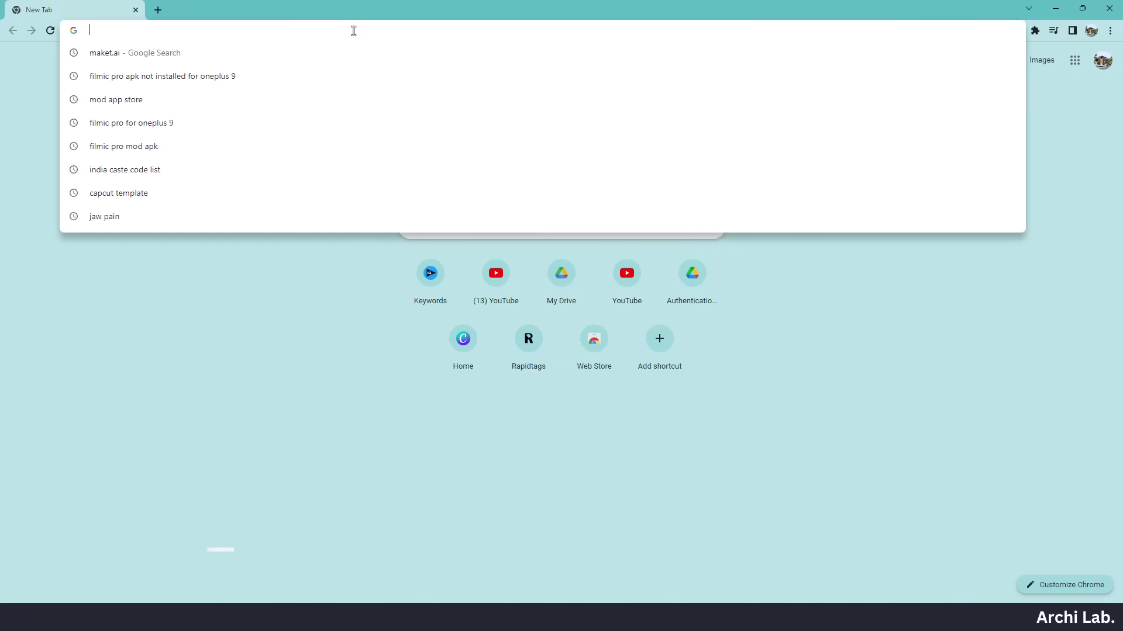
type("maket.ai")
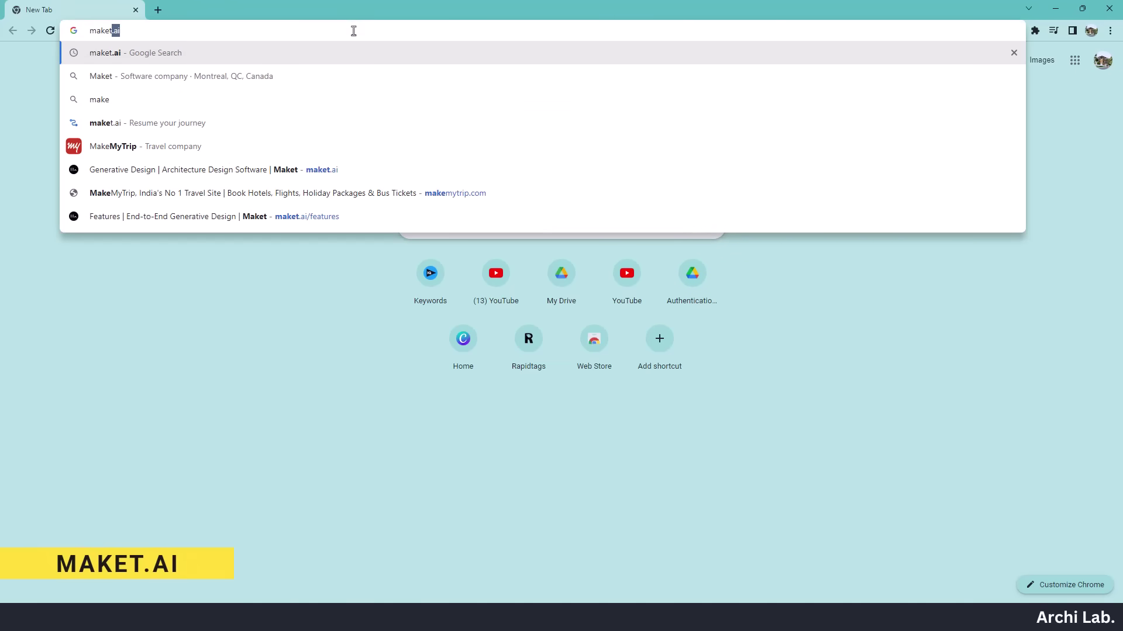
type("t")
key("Return")
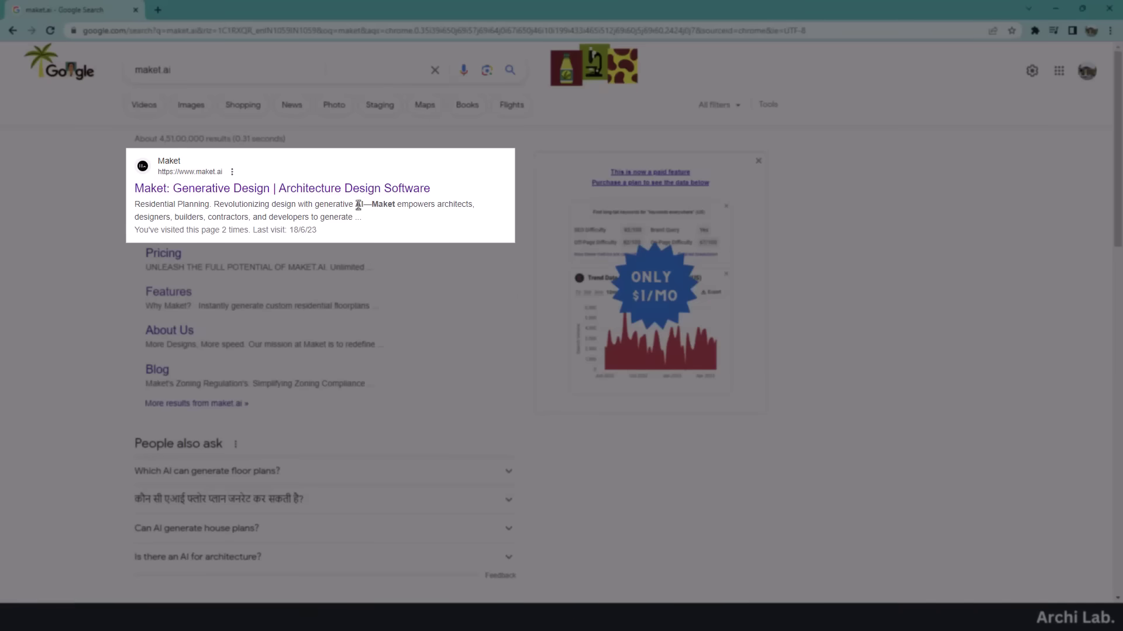
- Open the Maket website from the results and browse its pricing plans
left_click(355, 195)
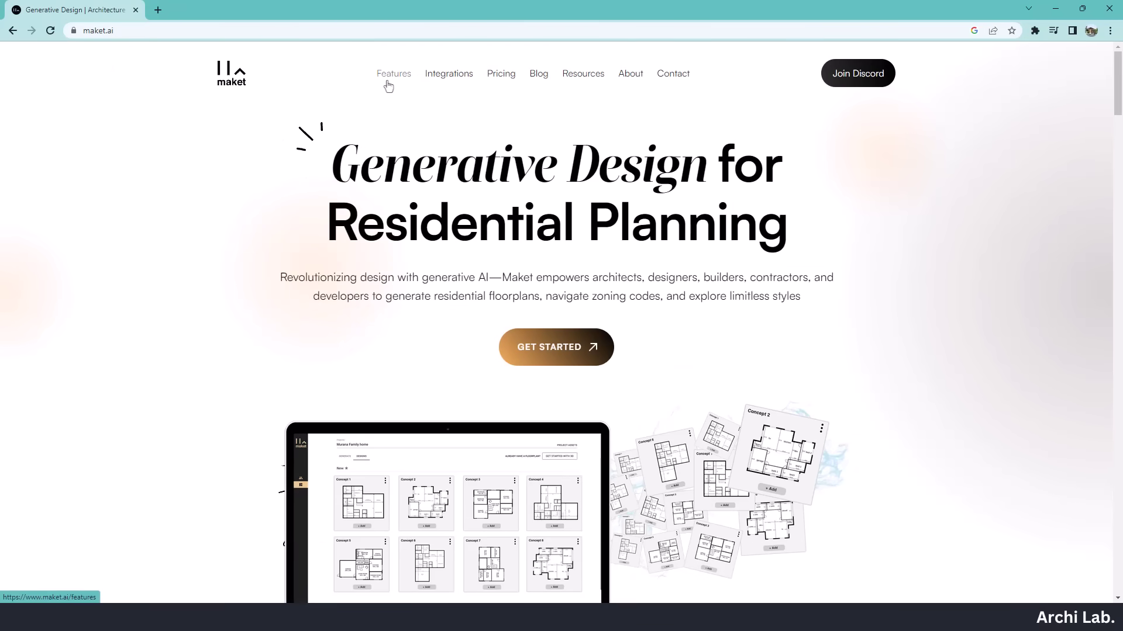
left_click(497, 81)
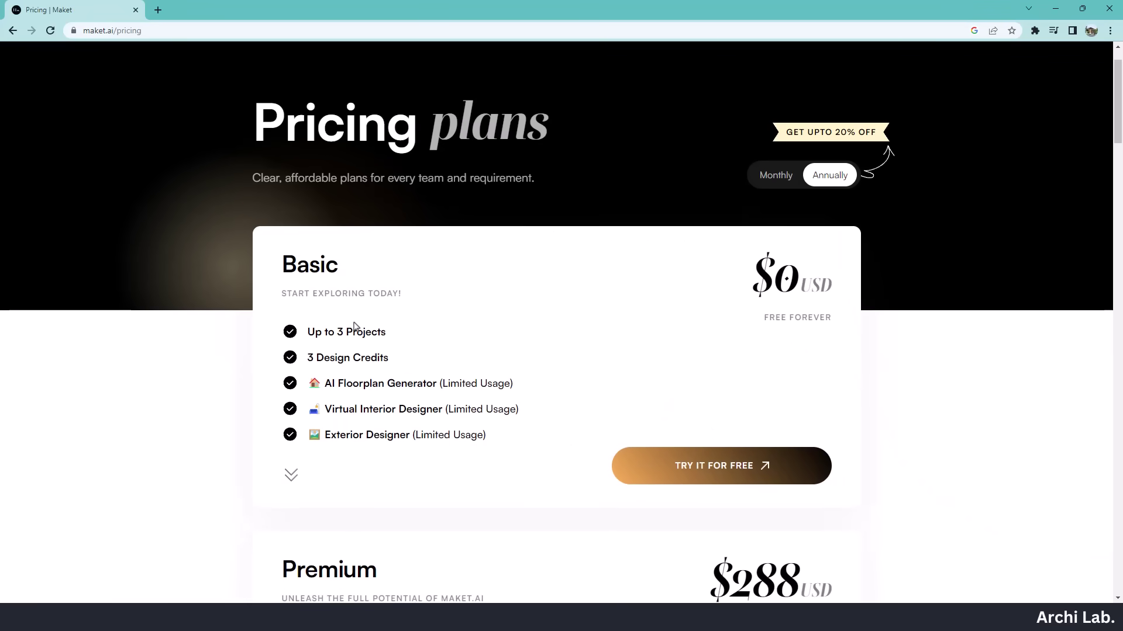
scroll(352, 343, "down", 7)
left_click_drag(388, 232, 298, 221)
left_click(298, 221)
scroll(374, 234, "up", 5)
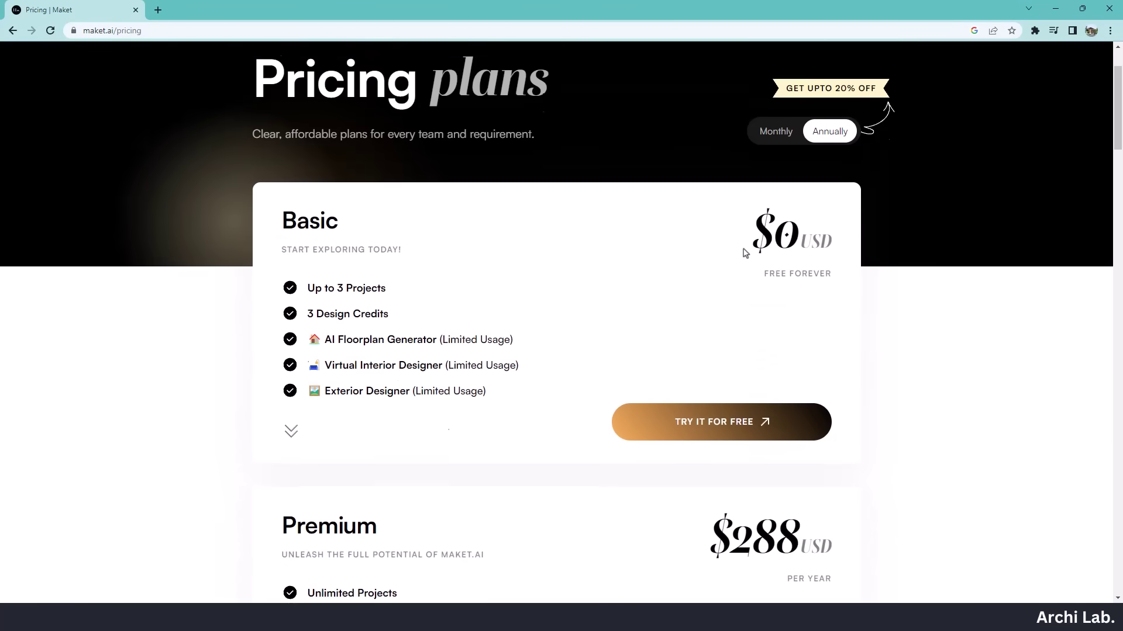
scroll(409, 117, "up", 3)
- Look over Maket's features page, then return to the homepage
left_click(429, 75)
scroll(741, 433, "down", 3)
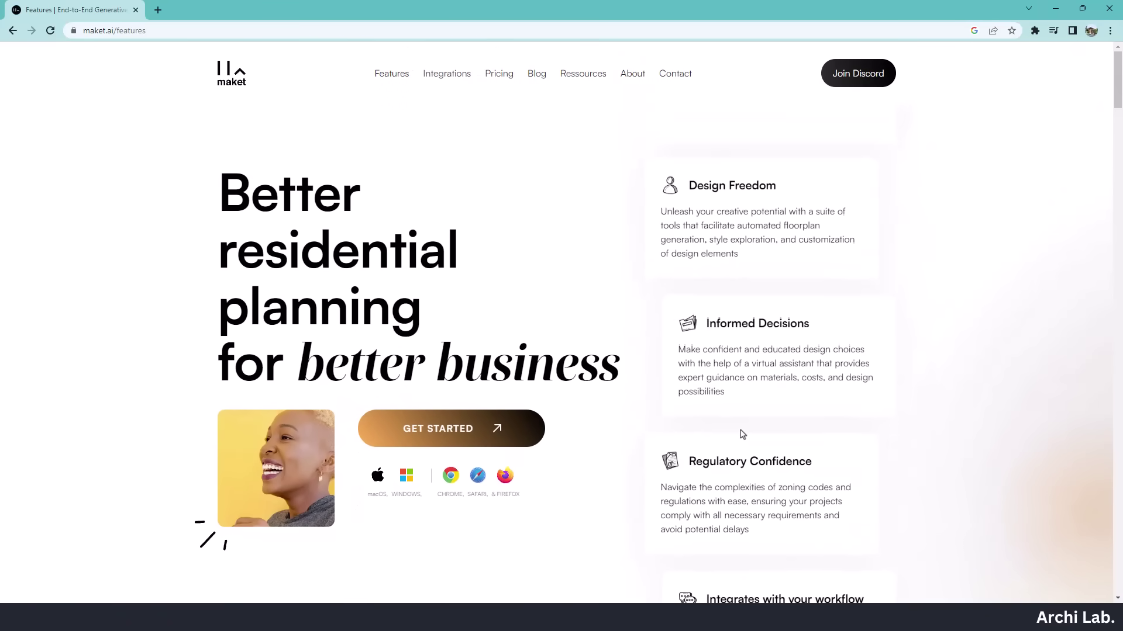
left_click(231, 73)
- Sign up for Maket with a Google account and dismiss the welcome chat
left_click(547, 346)
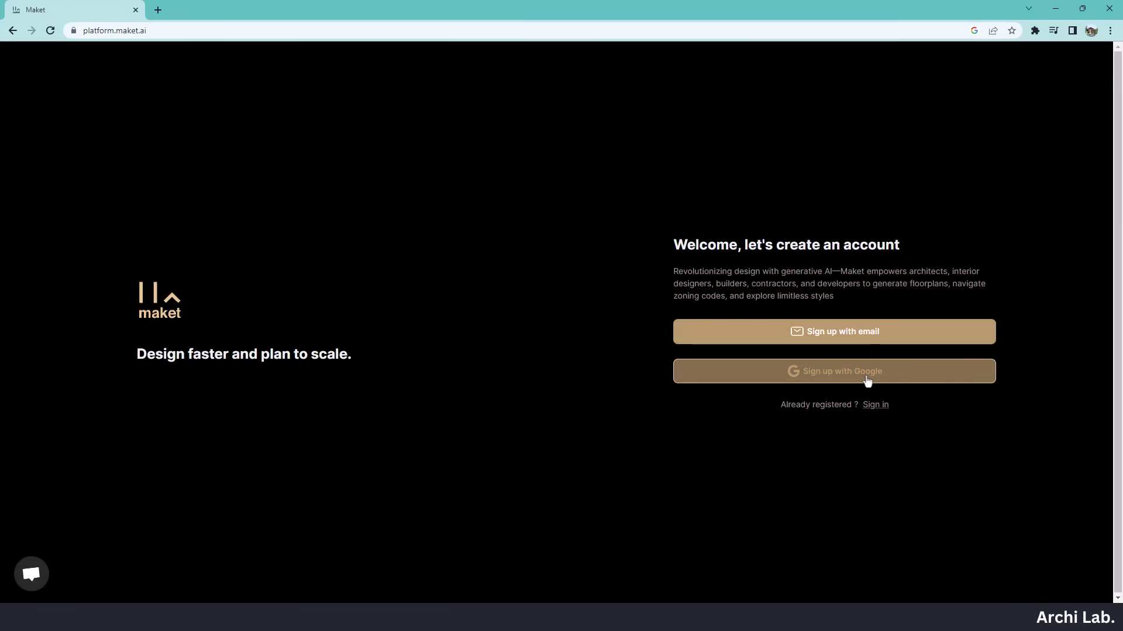
left_click(867, 382)
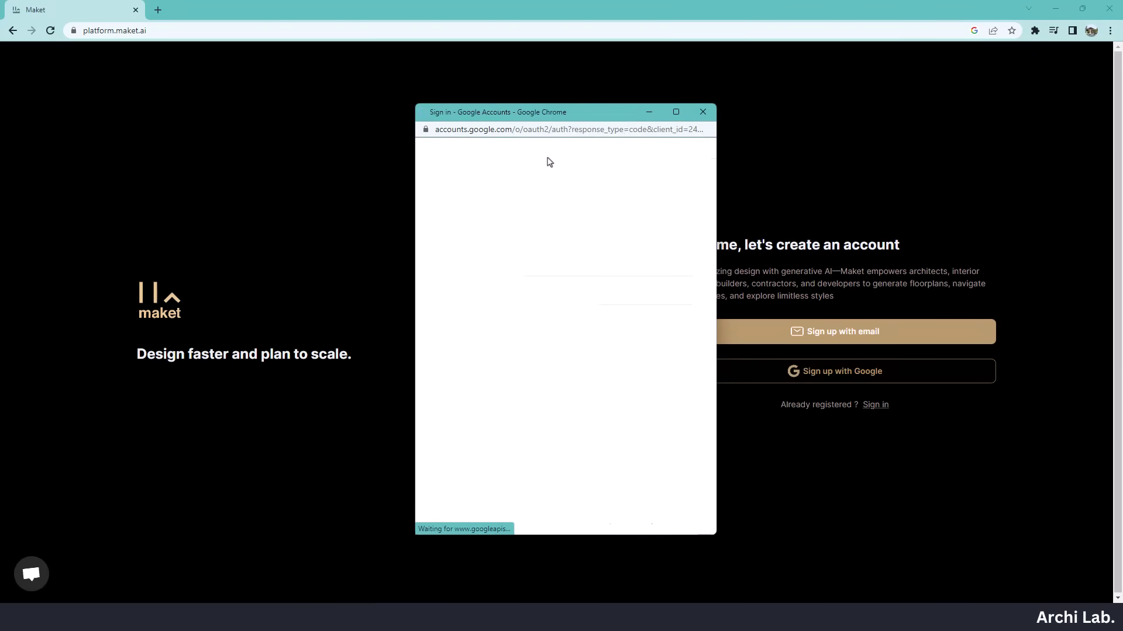
left_click(526, 258)
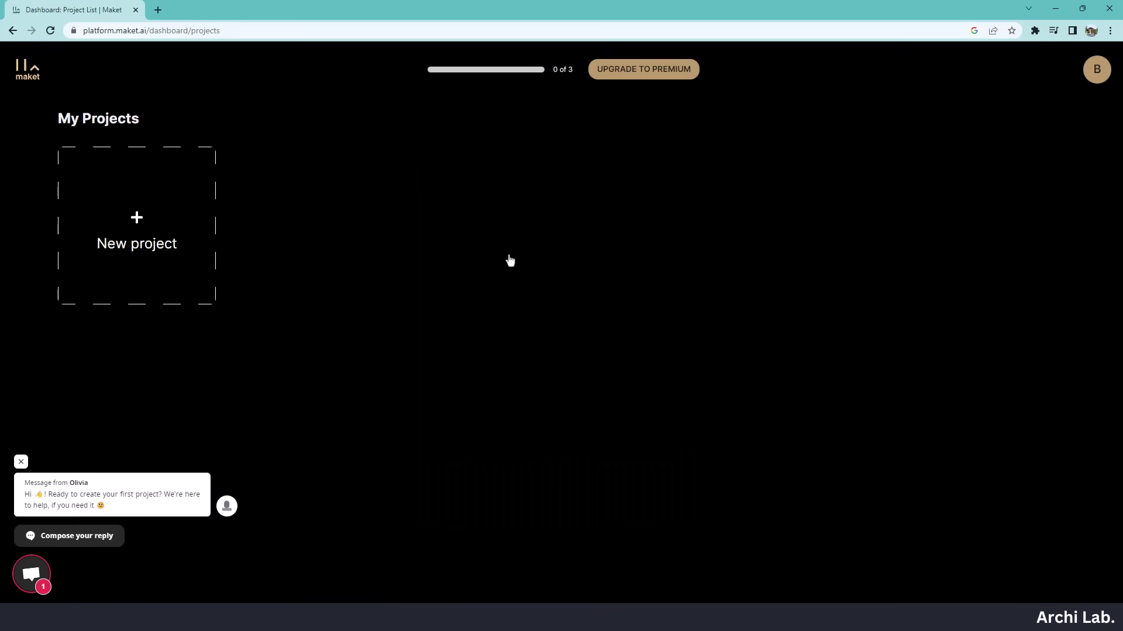
left_click(21, 462)
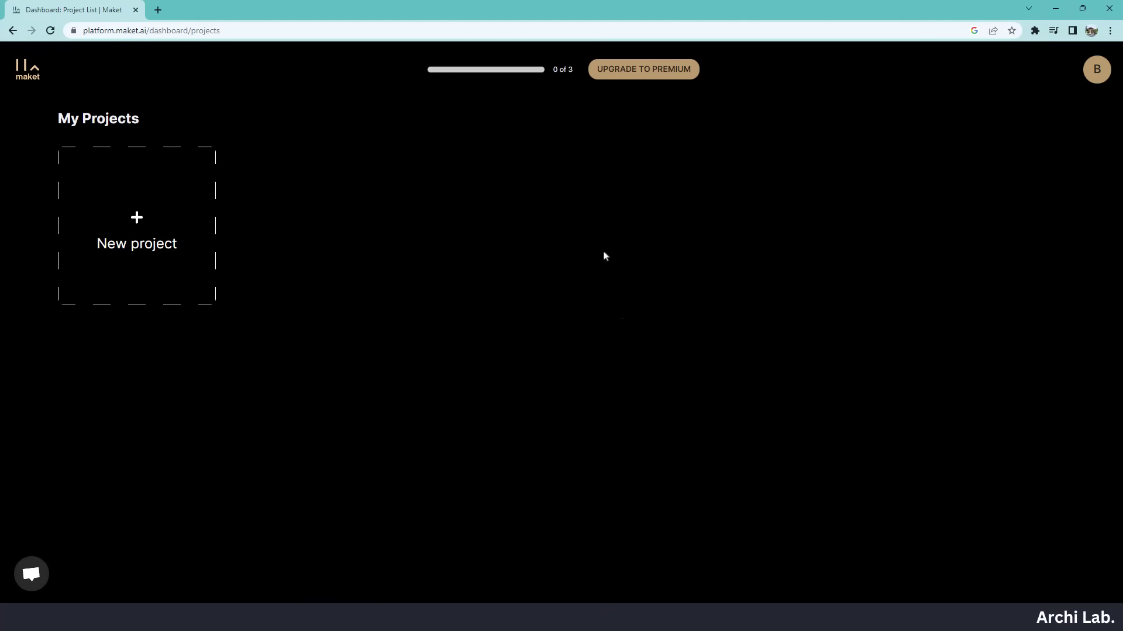
- Create a new project named 'My home' using the Residential plan generator
left_click(1097, 69)
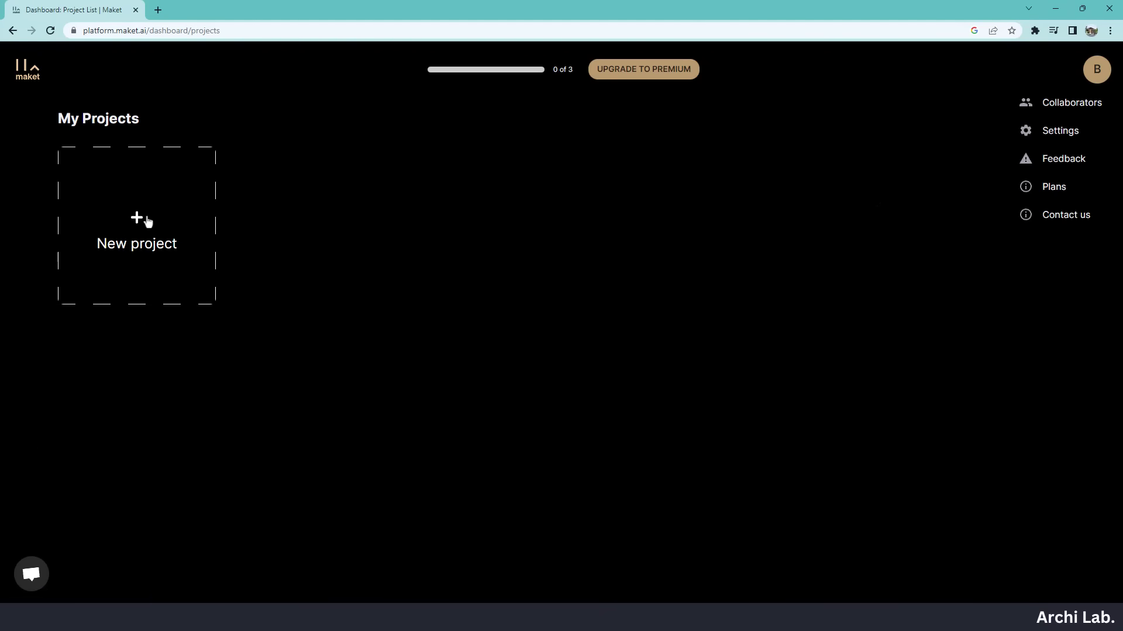
left_click(147, 222)
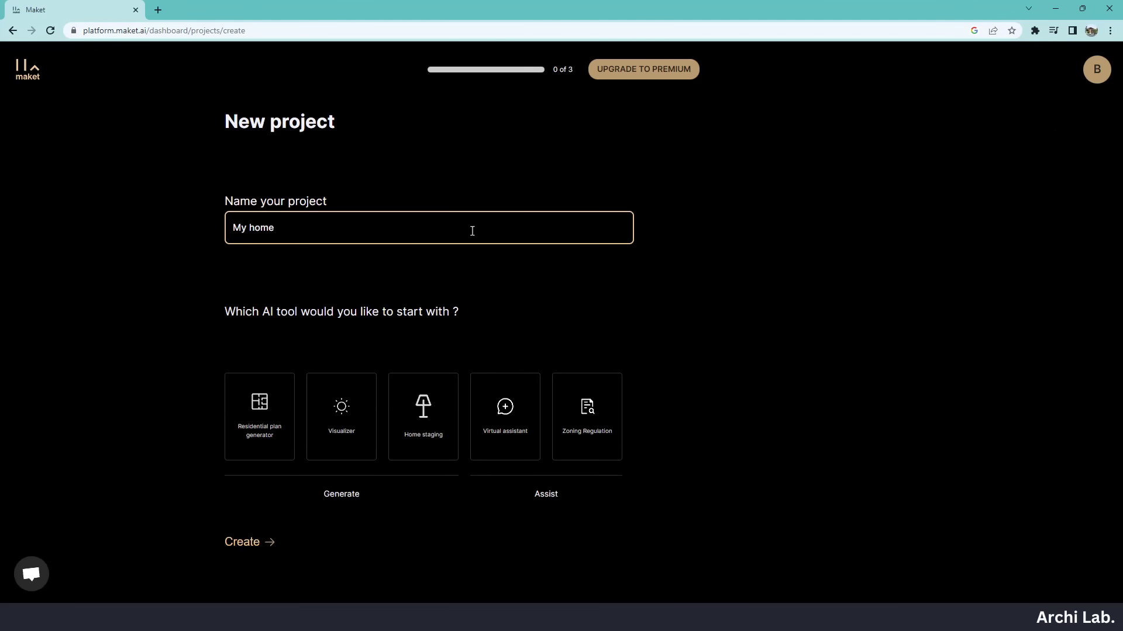
left_click_drag(281, 233, 243, 240)
left_click(297, 232)
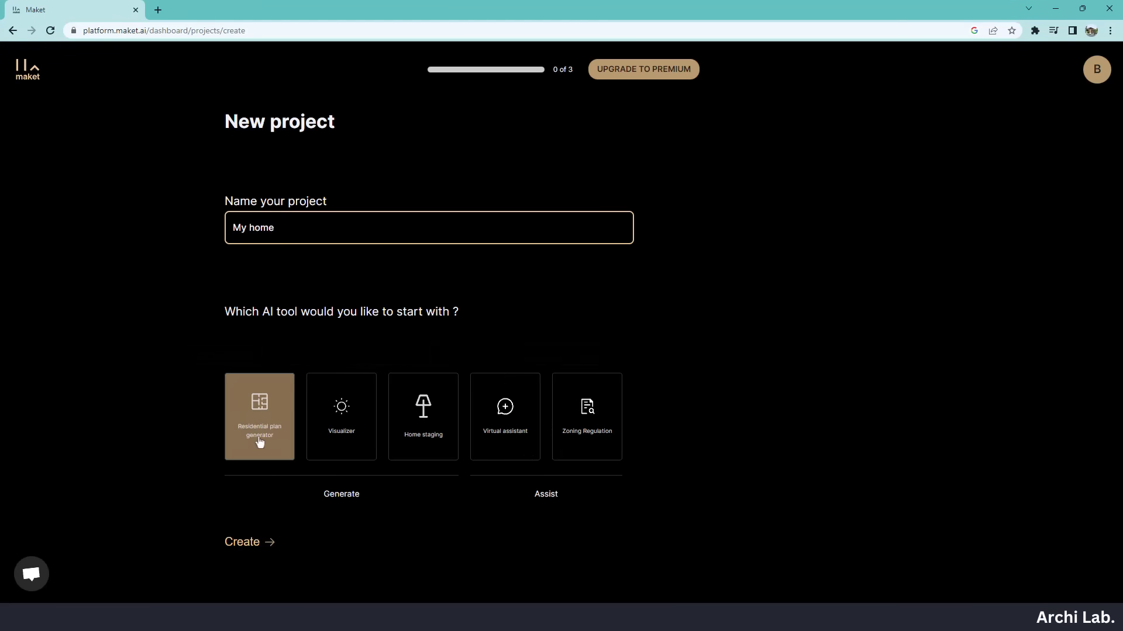
left_click(254, 420)
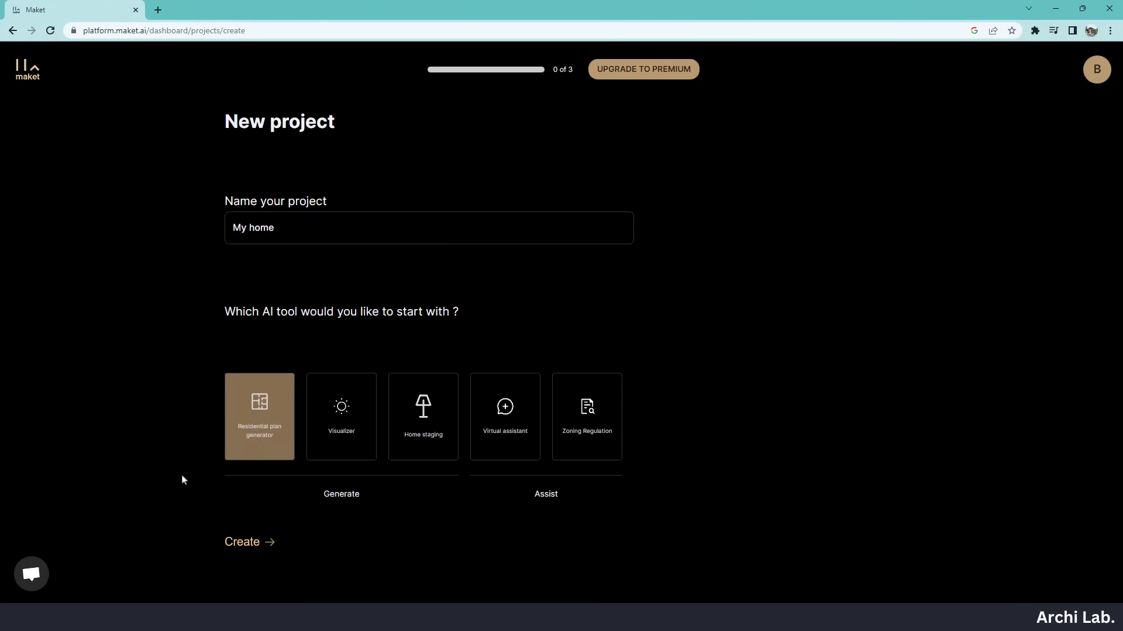
left_click(269, 542)
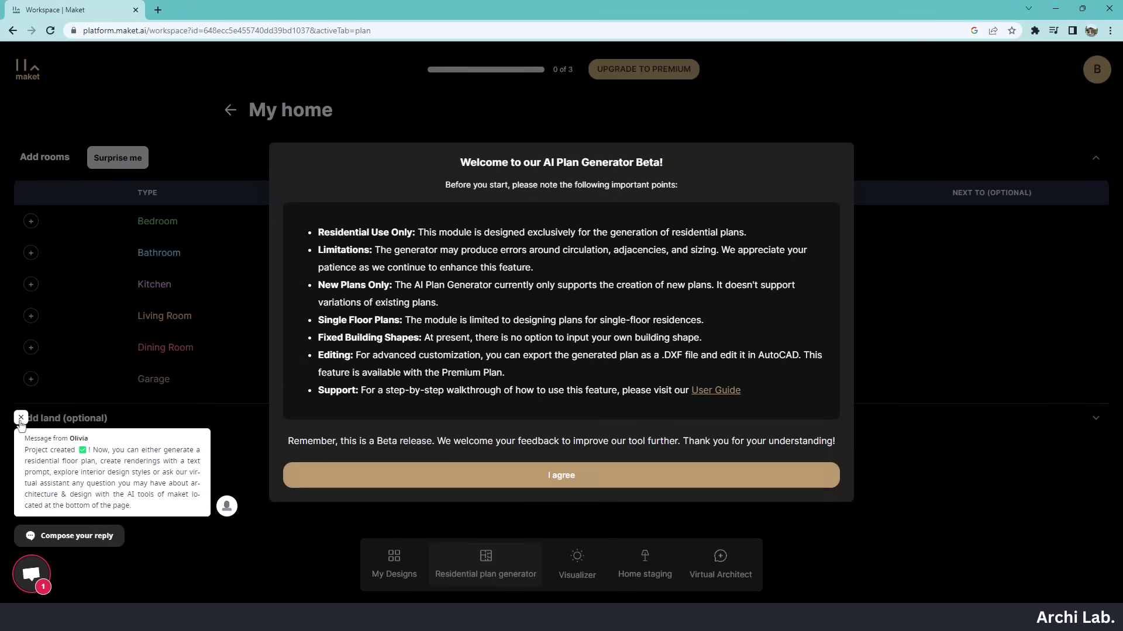
- Accept the beta notice and add bedroom, garage, dining, living and kitchen rooms
left_click(22, 418)
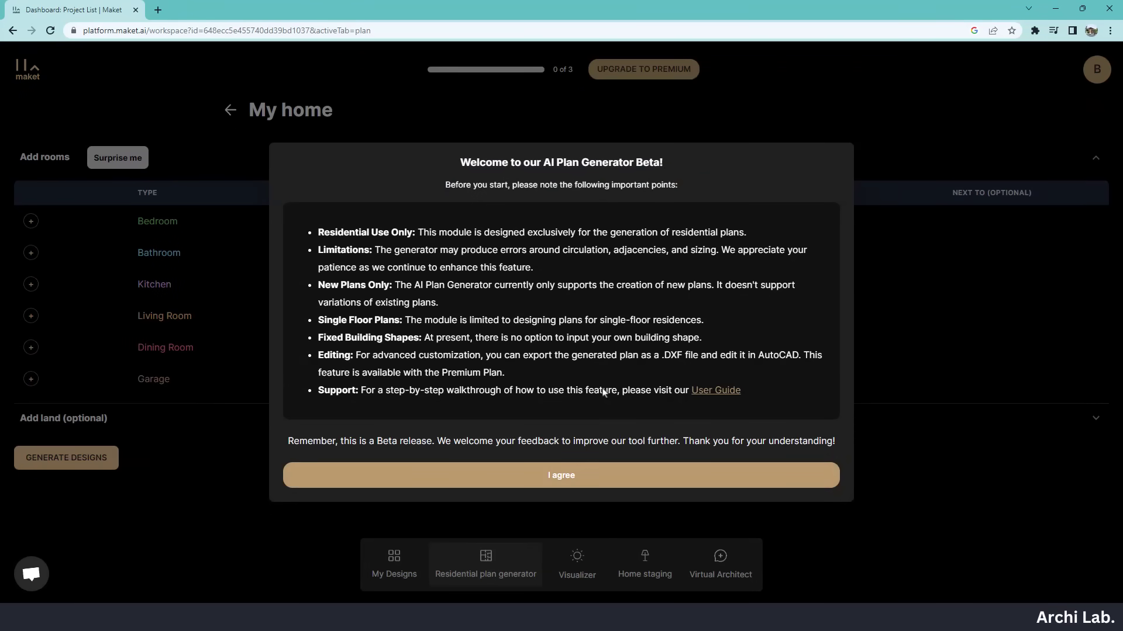
left_click(574, 483)
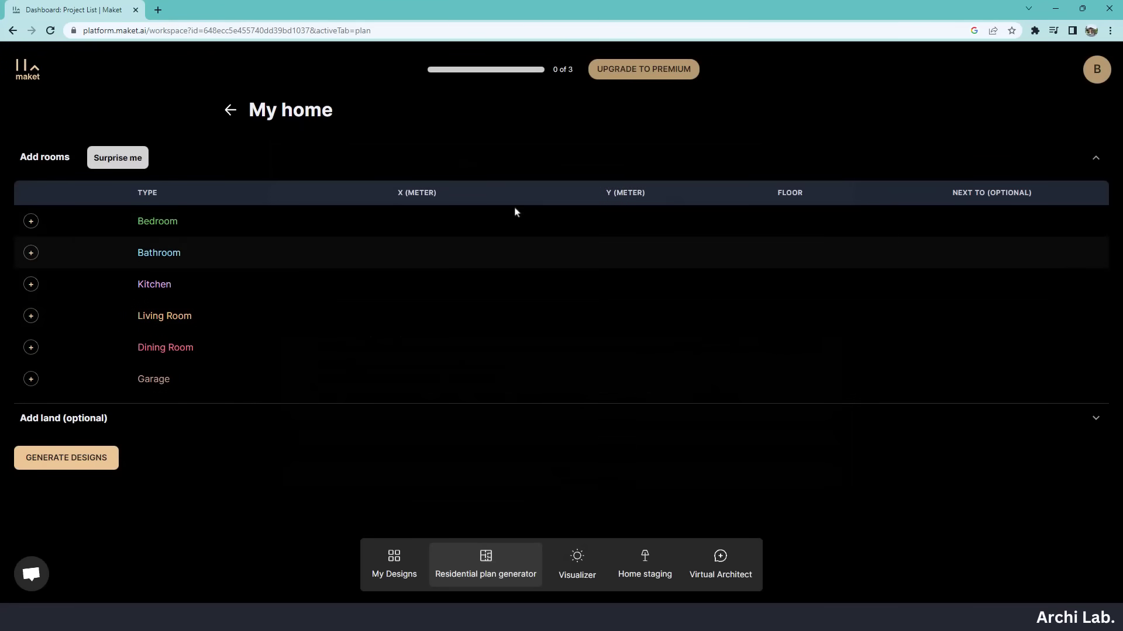
left_click(201, 228)
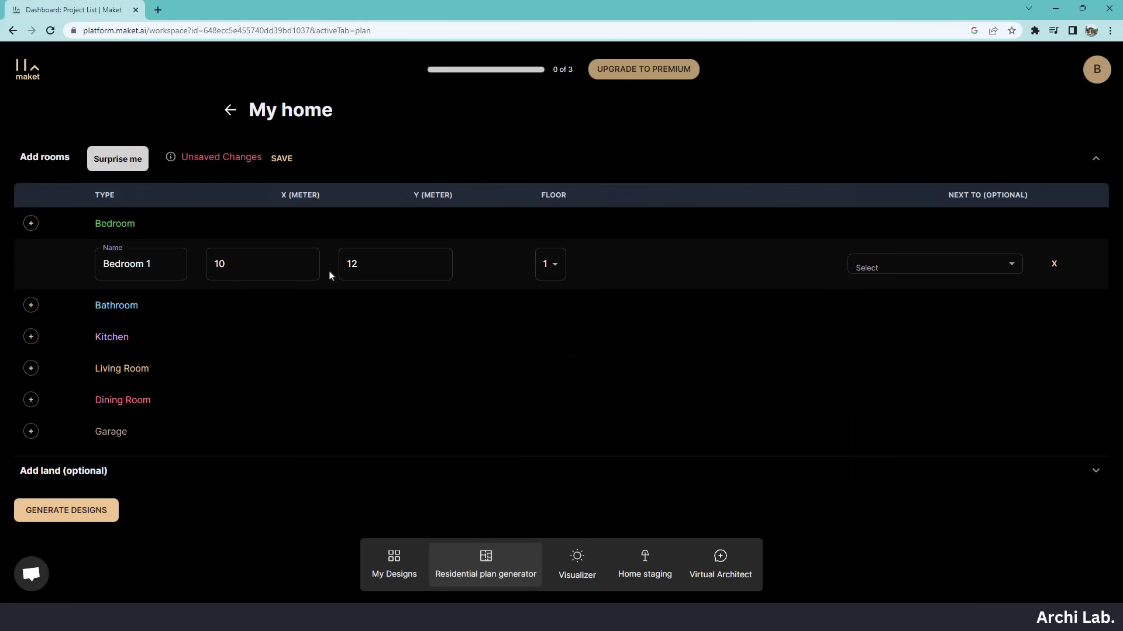
left_click(31, 432)
left_click(31, 400)
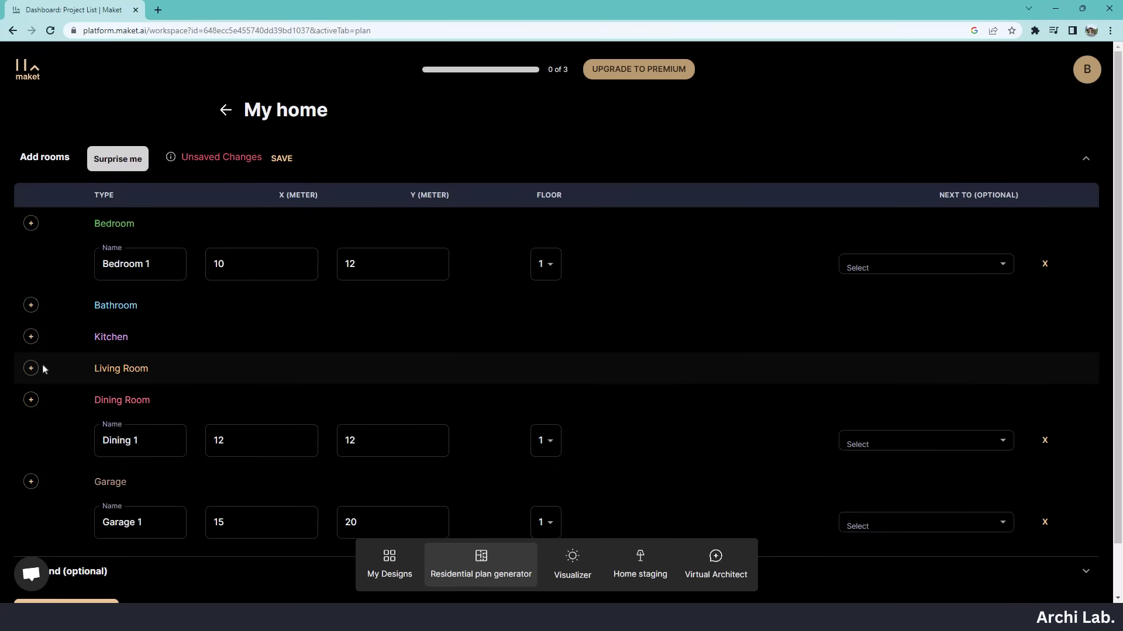
left_click(31, 369)
left_click(31, 337)
- Auto-fill suggested rooms, sizes and adjacencies with 'Surprise me' and review the list
scroll(598, 413, "down", 2)
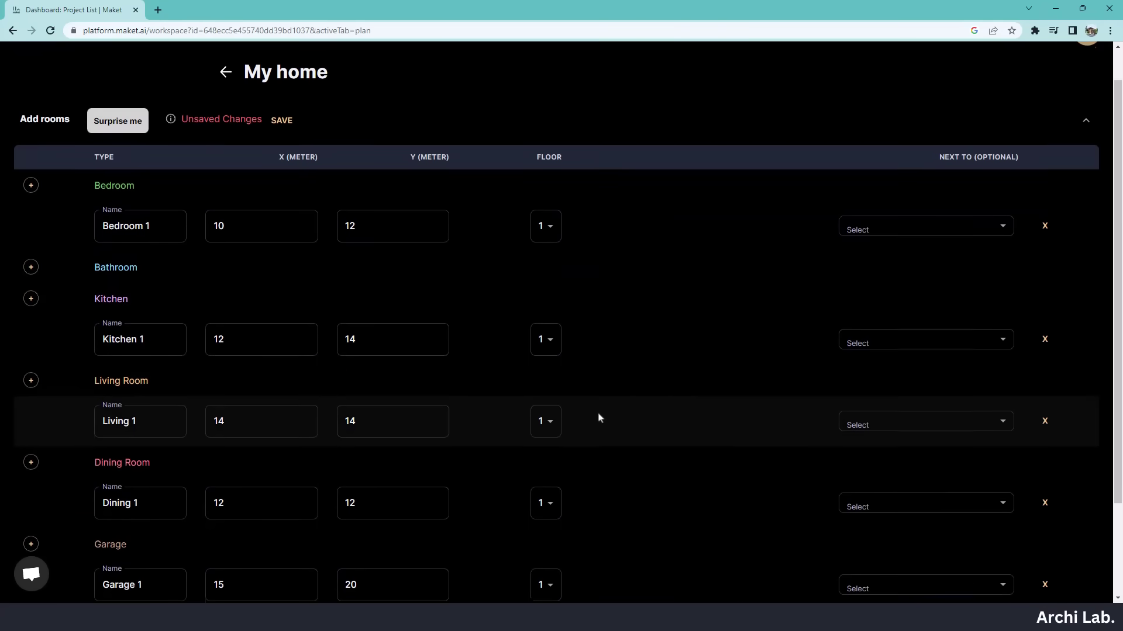
scroll(590, 426, "up", 2)
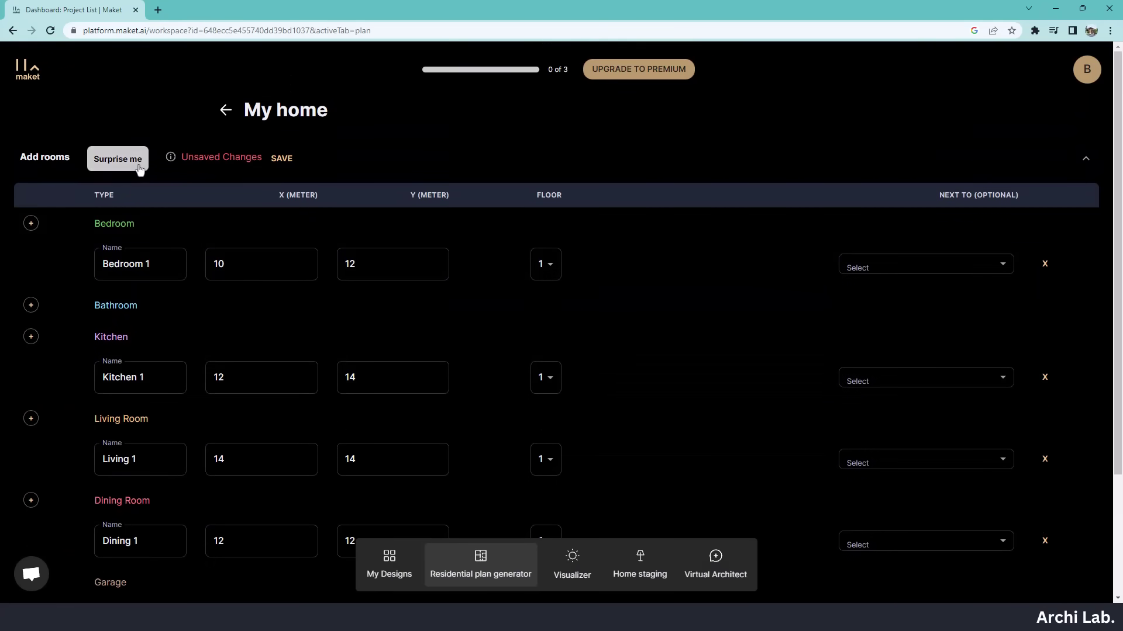
left_click(136, 169)
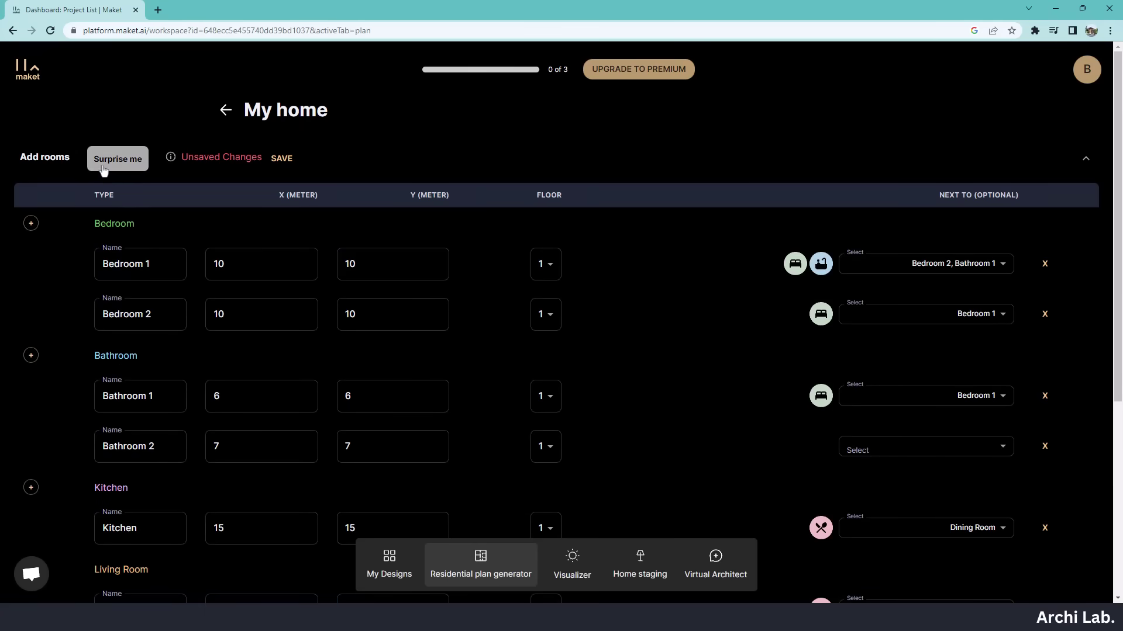
scroll(553, 293, "down", 5)
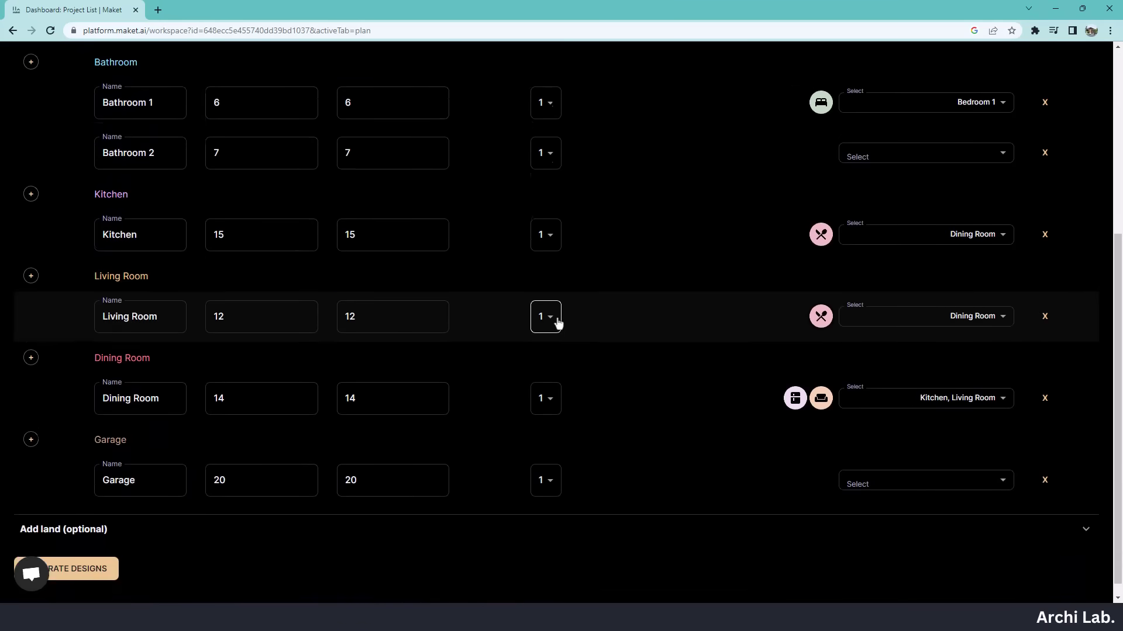
scroll(585, 304, "up", 1)
scroll(591, 304, "down", 1)
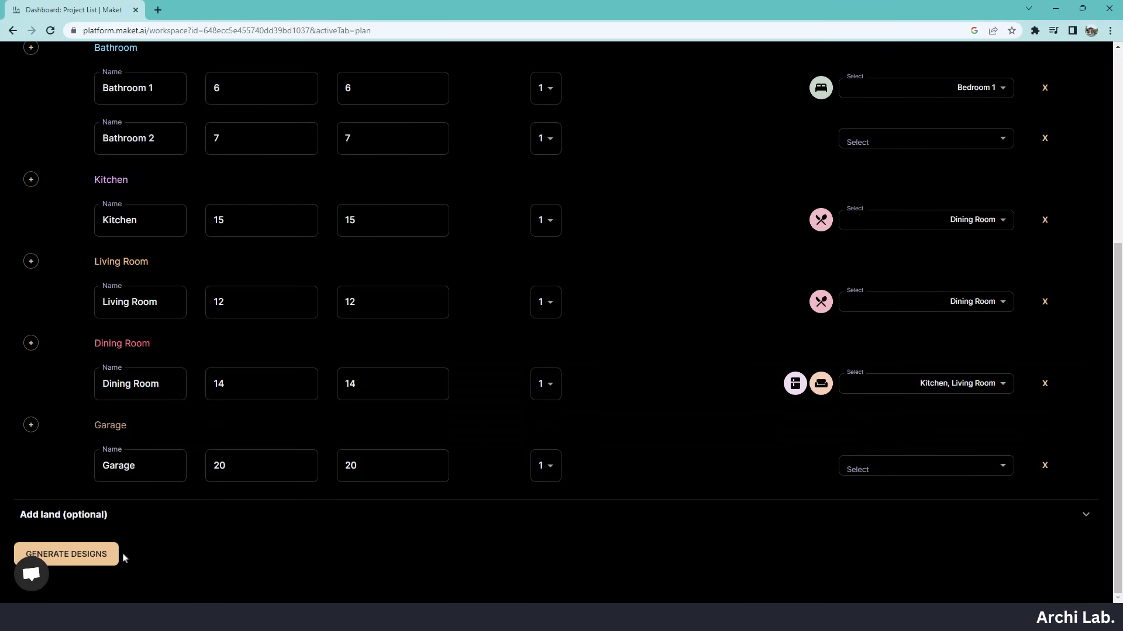
- Generate four floor plans from the room list and preview them enlarged
left_click(109, 560)
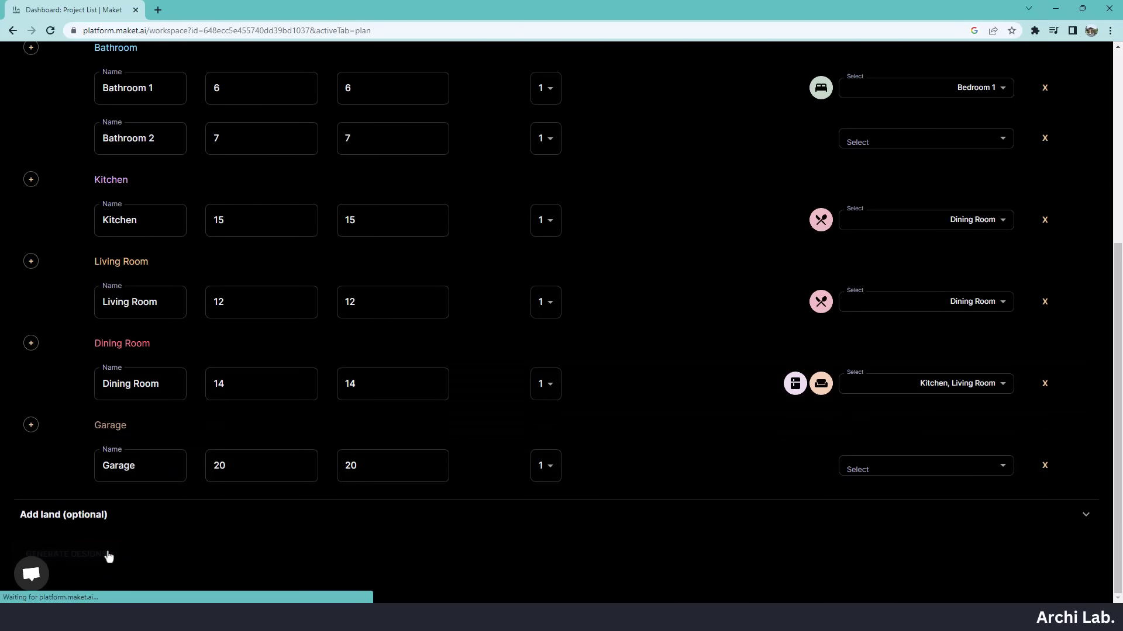
left_click(108, 556)
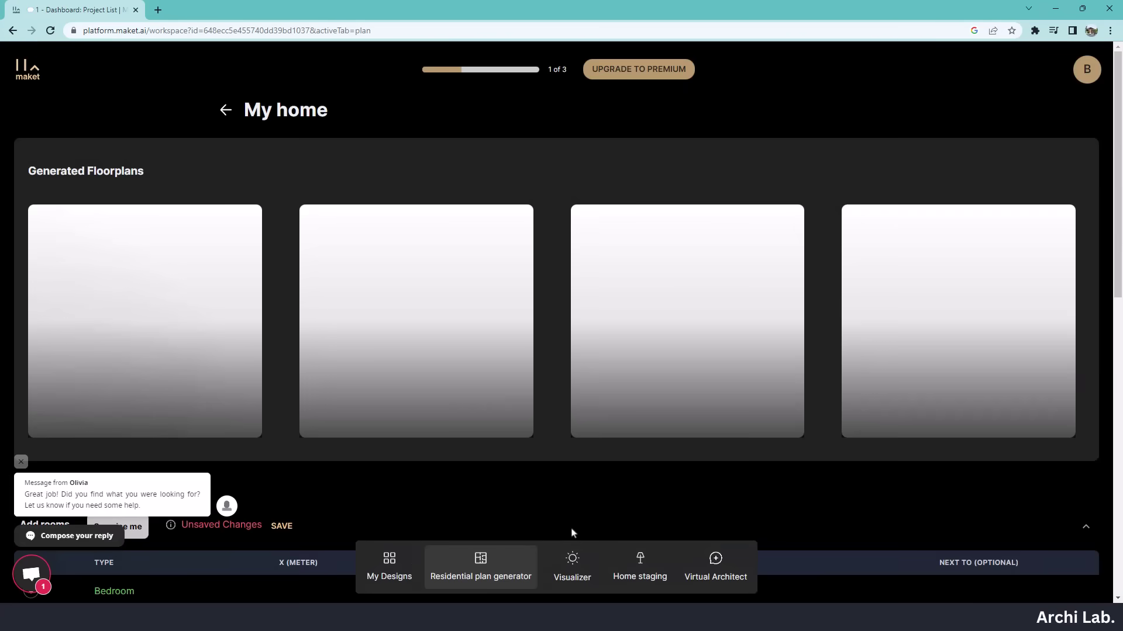
left_click(20, 462)
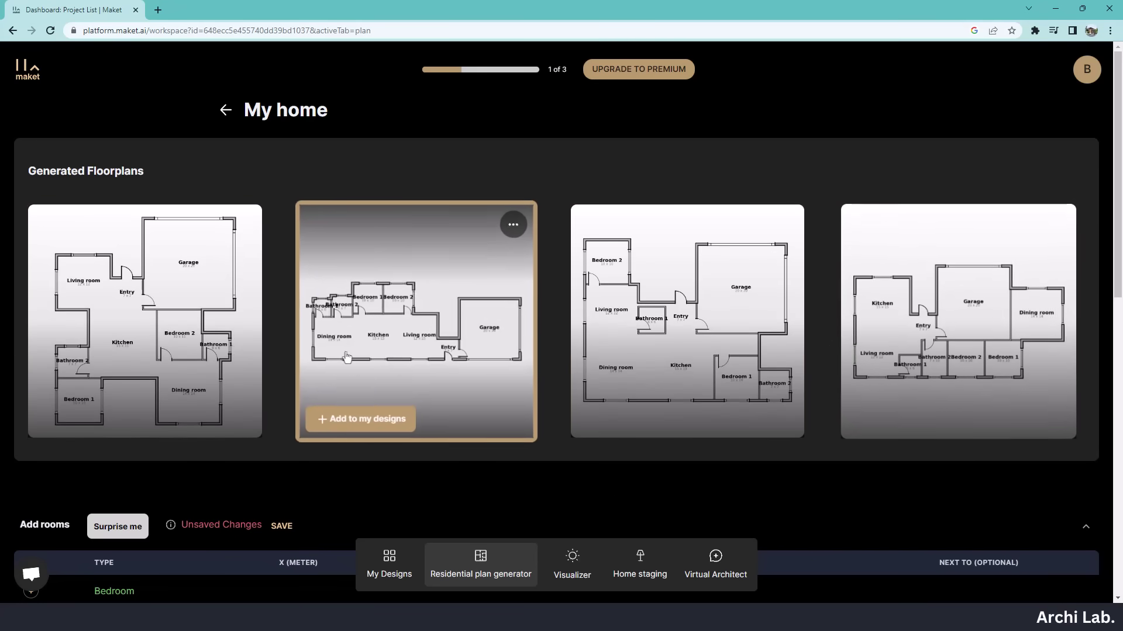
left_click(147, 321)
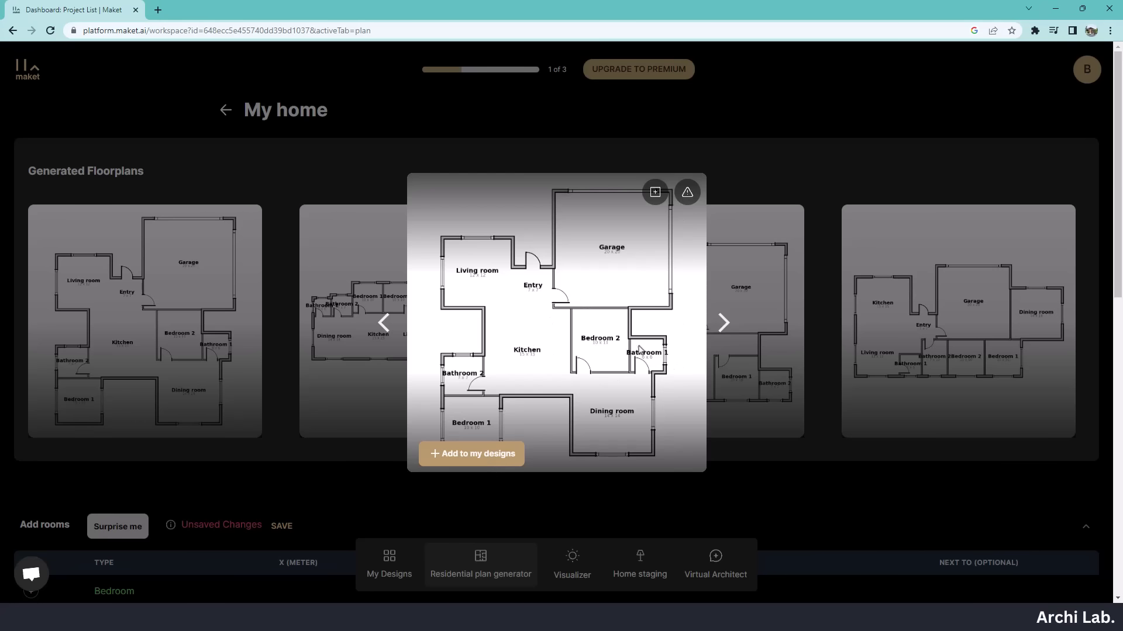
left_click(723, 323)
left_click(723, 323)
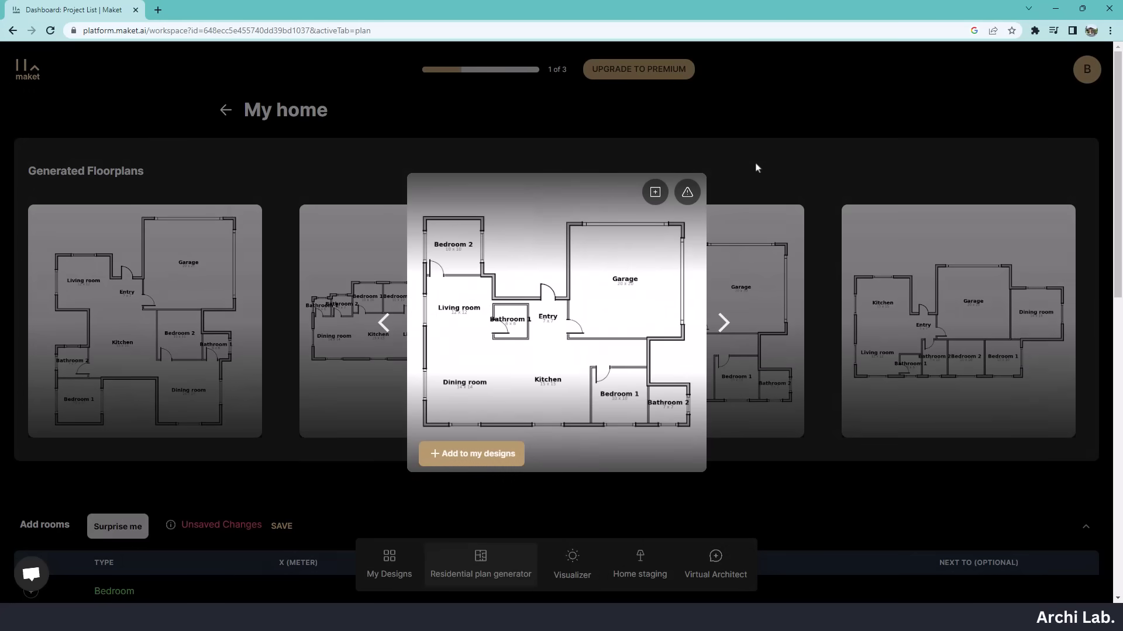
left_click(758, 169)
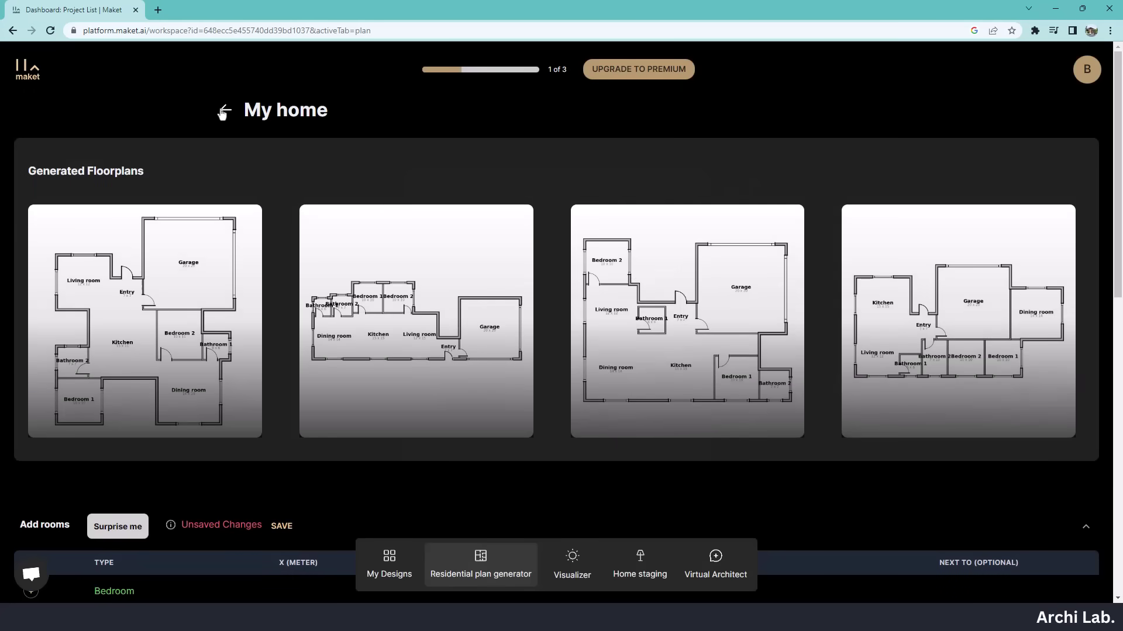
- Save the first floor plan to My Designs under the name 'My home'
left_click(126, 423)
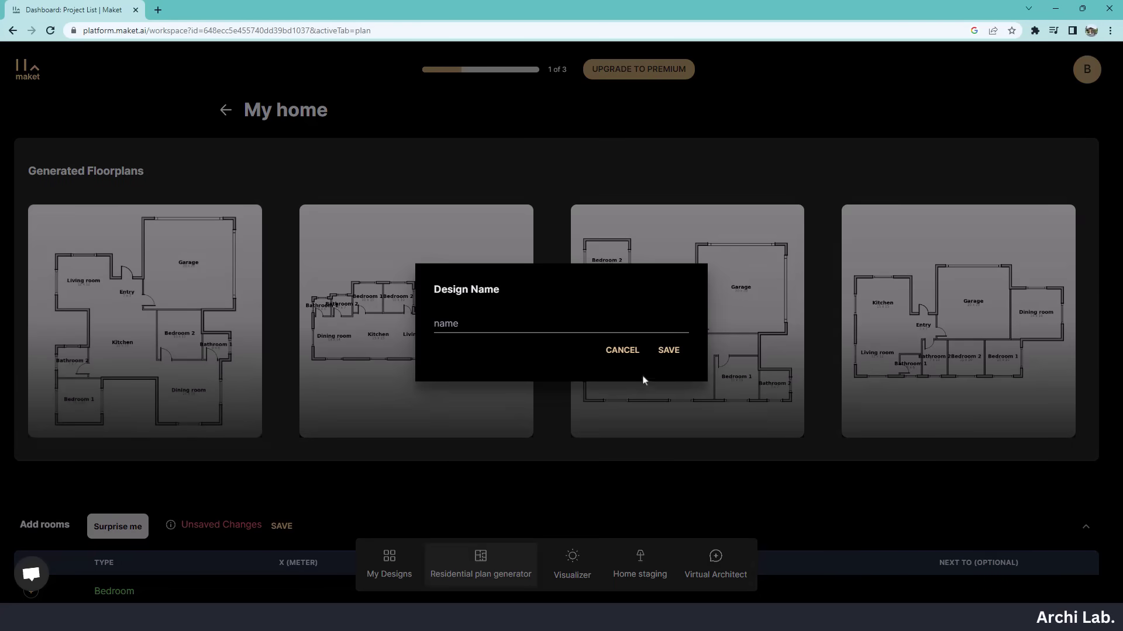
left_click(539, 331)
type("My home")
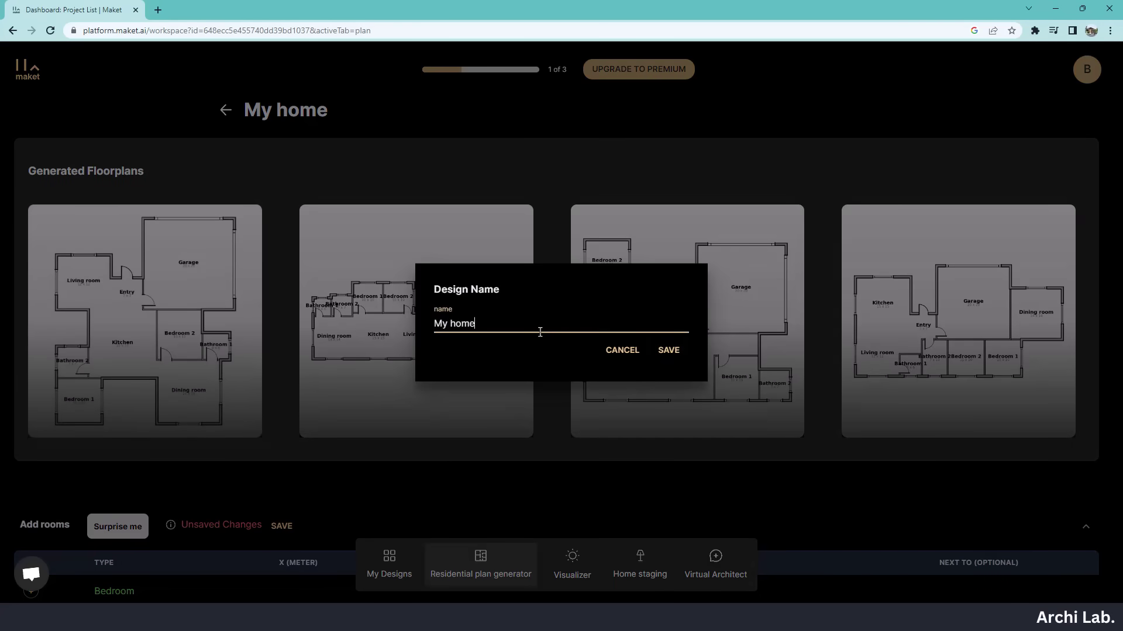
left_click(676, 361)
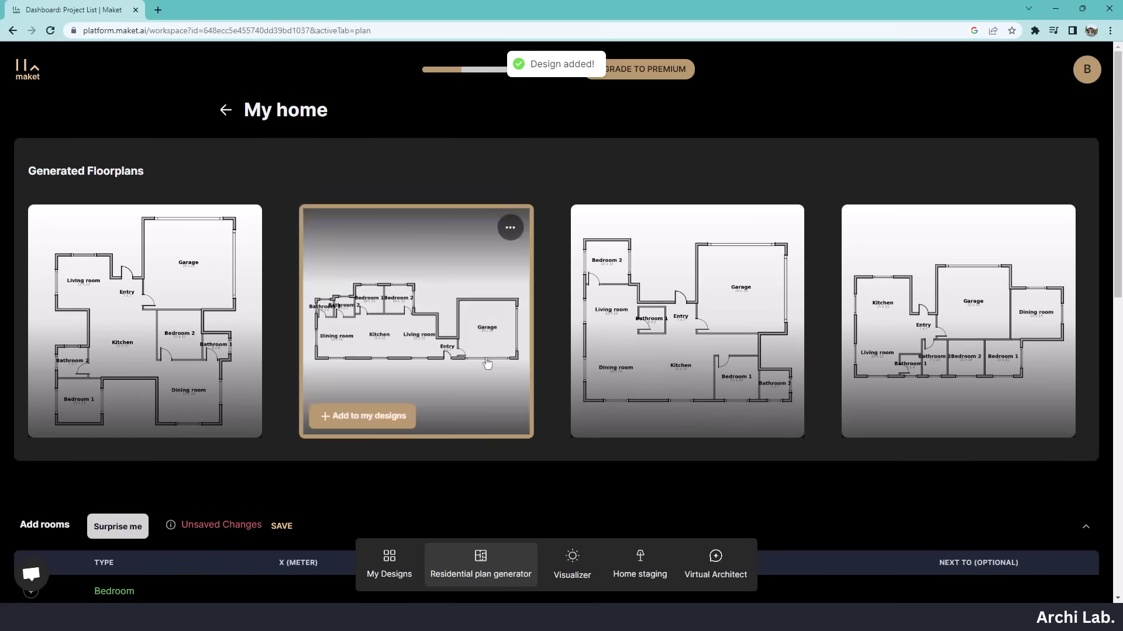
- Open My Designs, check the JPG/DXF export options, and filter Exteriors then All
left_click(396, 574)
mouse_move(332, 232)
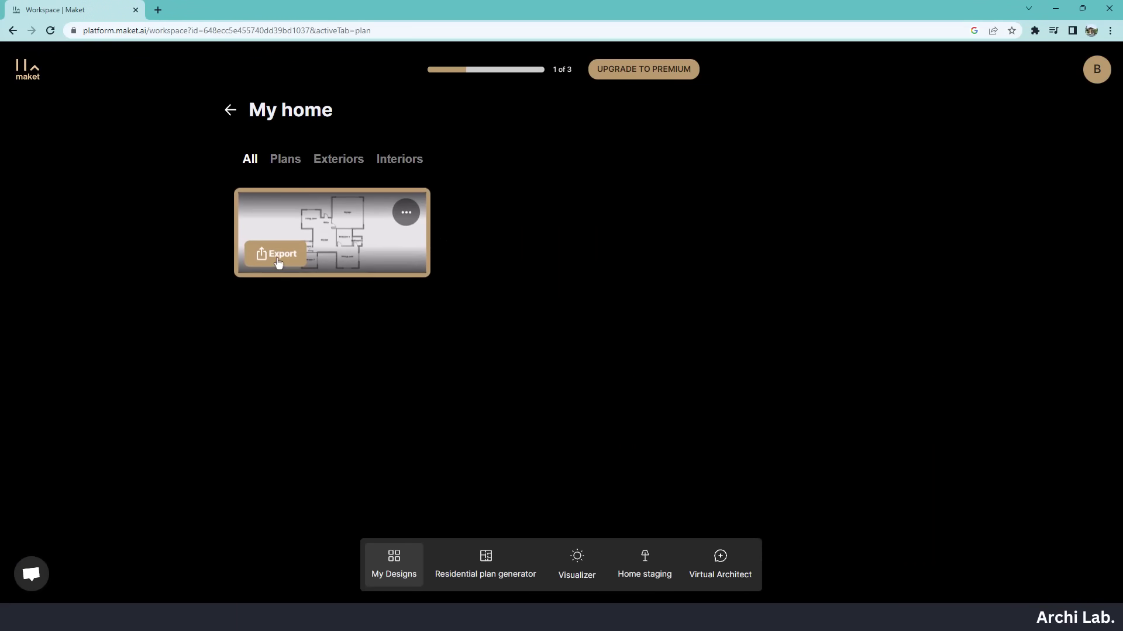
left_click(285, 259)
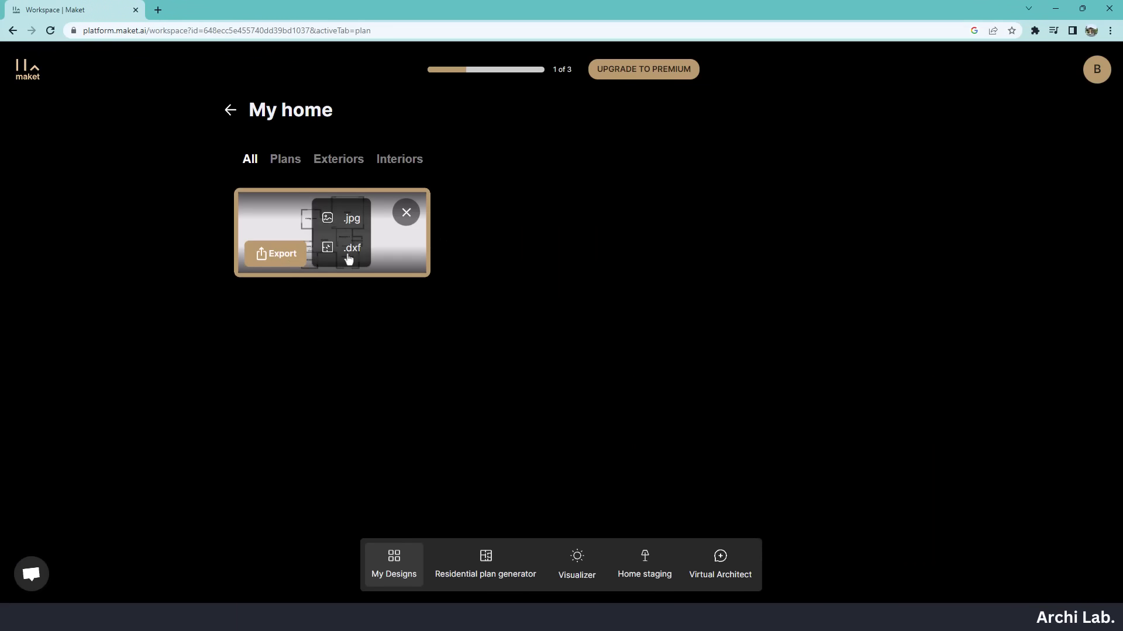
left_click(353, 248)
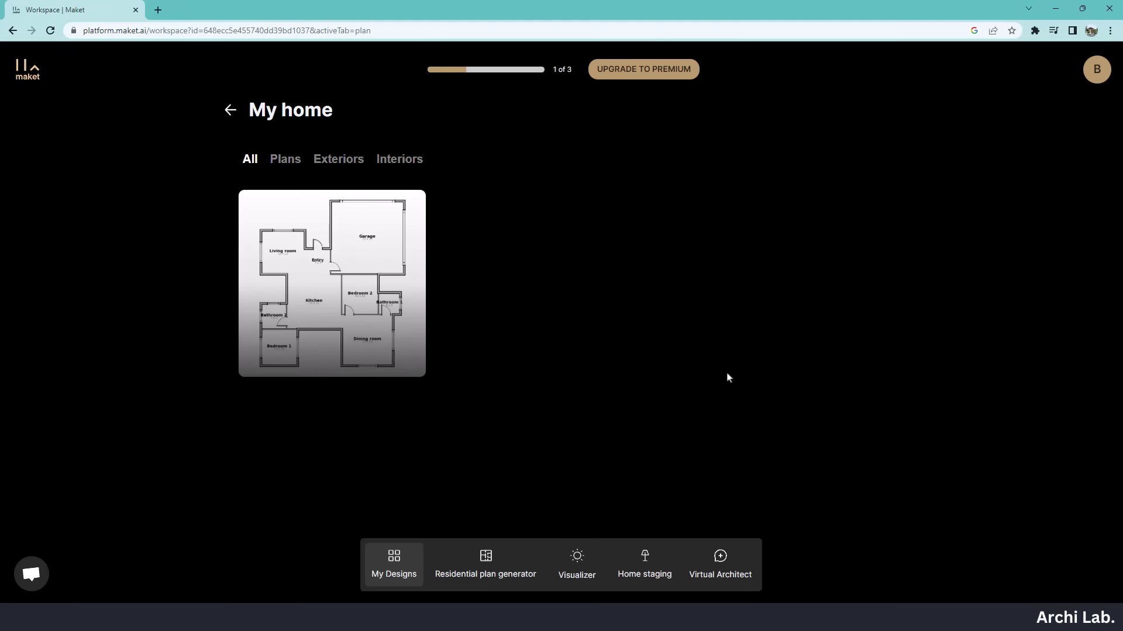
left_click(339, 159)
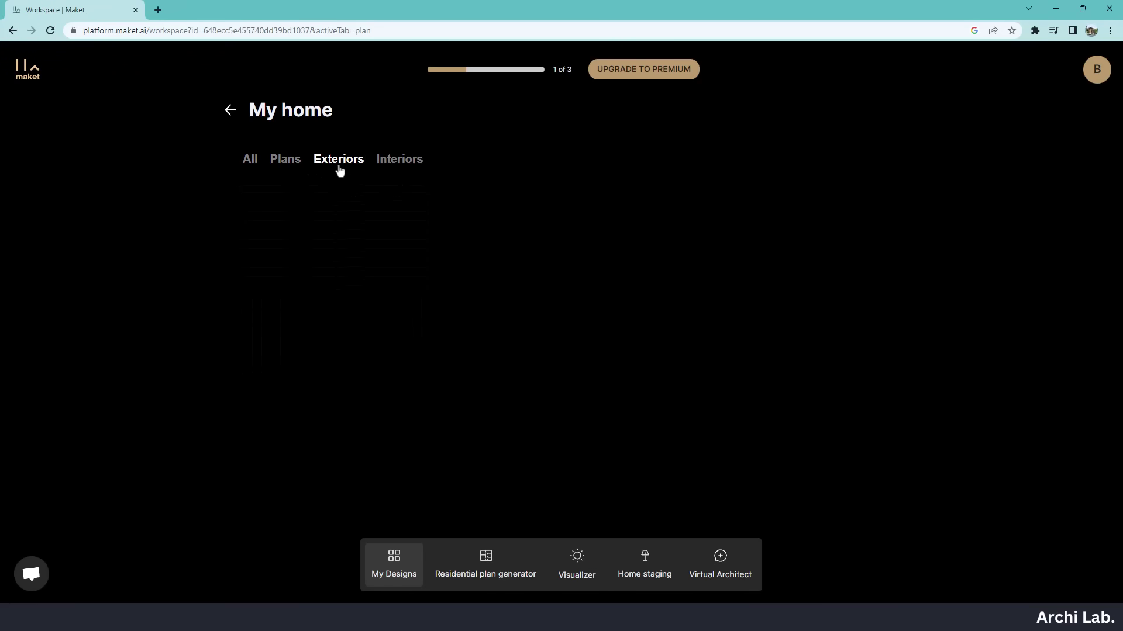
left_click(250, 162)
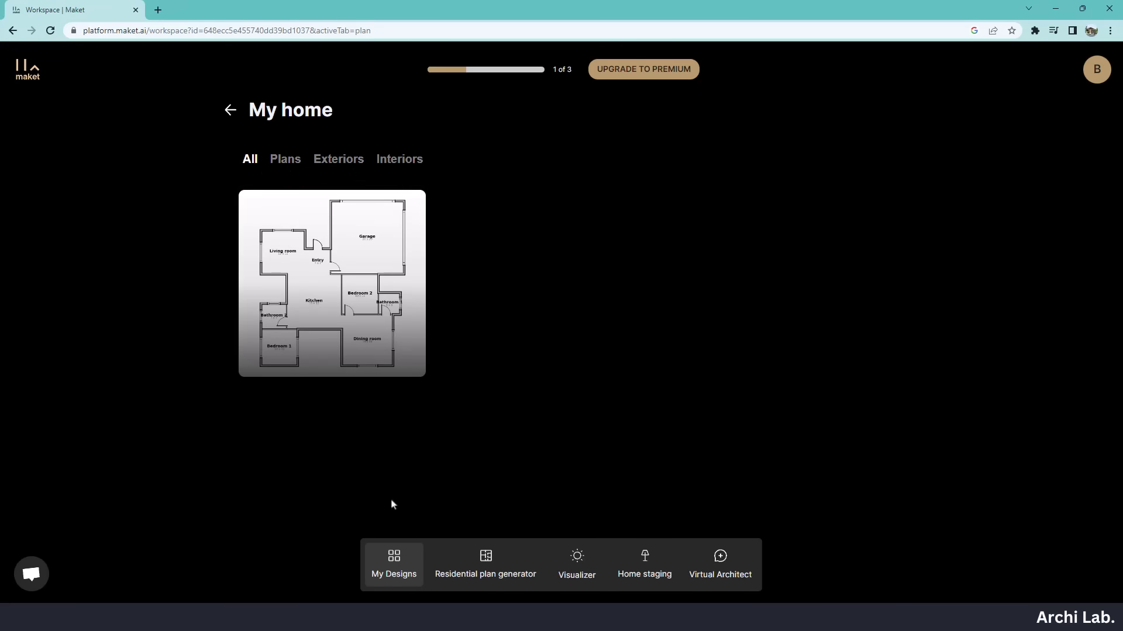
- Generate four Visualizer renders of a two-story modern facade with wooden planks and shingle roof
left_click(582, 567)
left_click(938, 291)
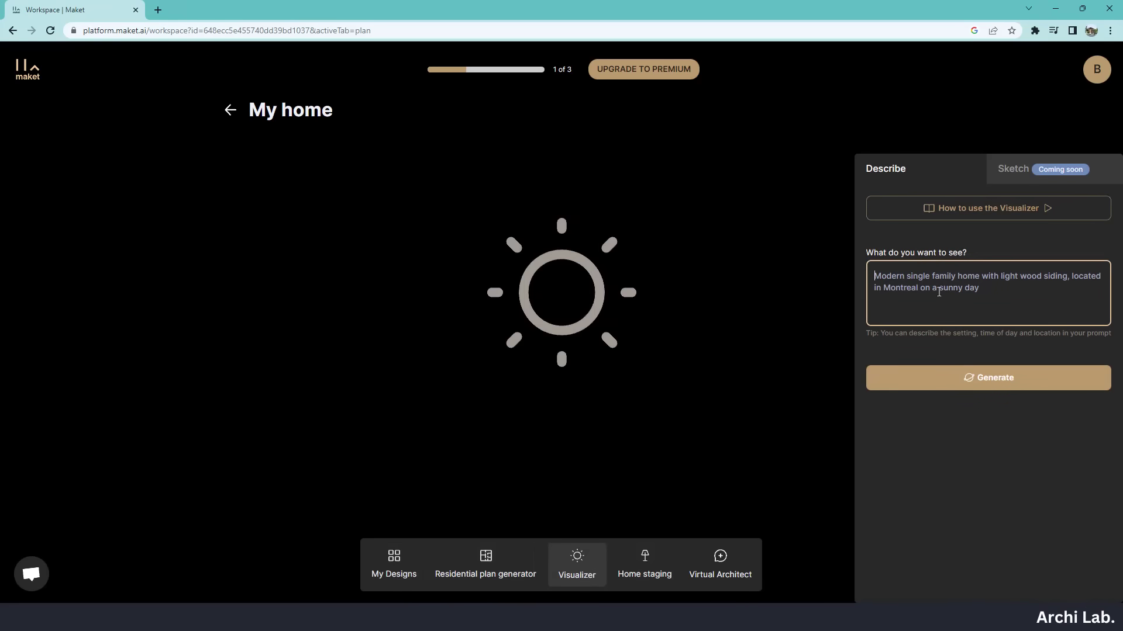
type("Cr")
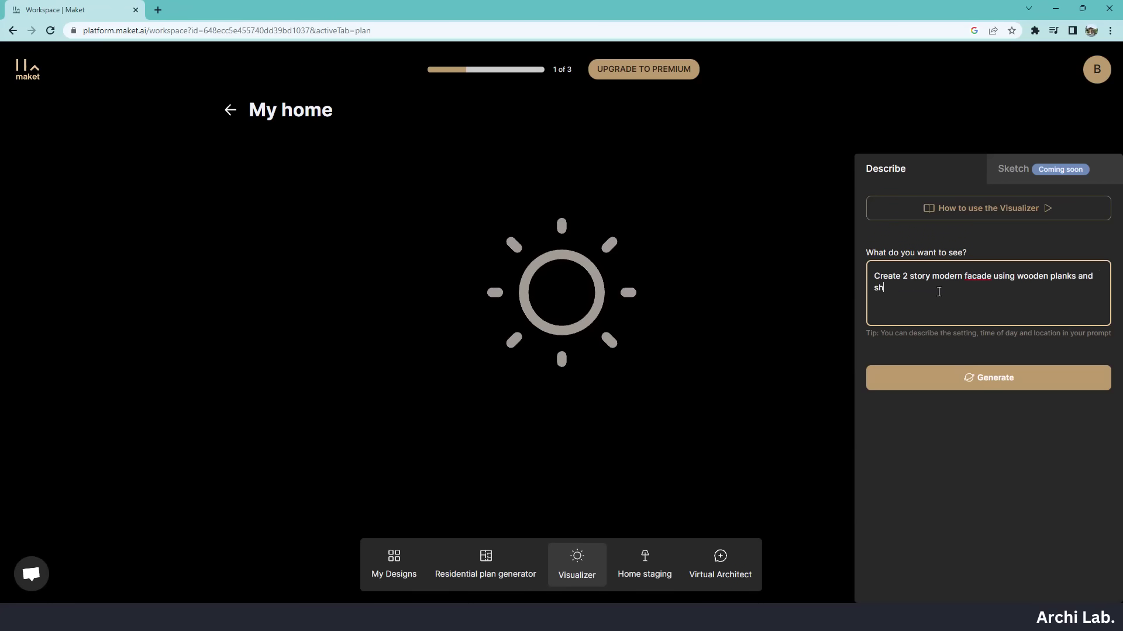
type("ingle roof")
left_click(989, 383)
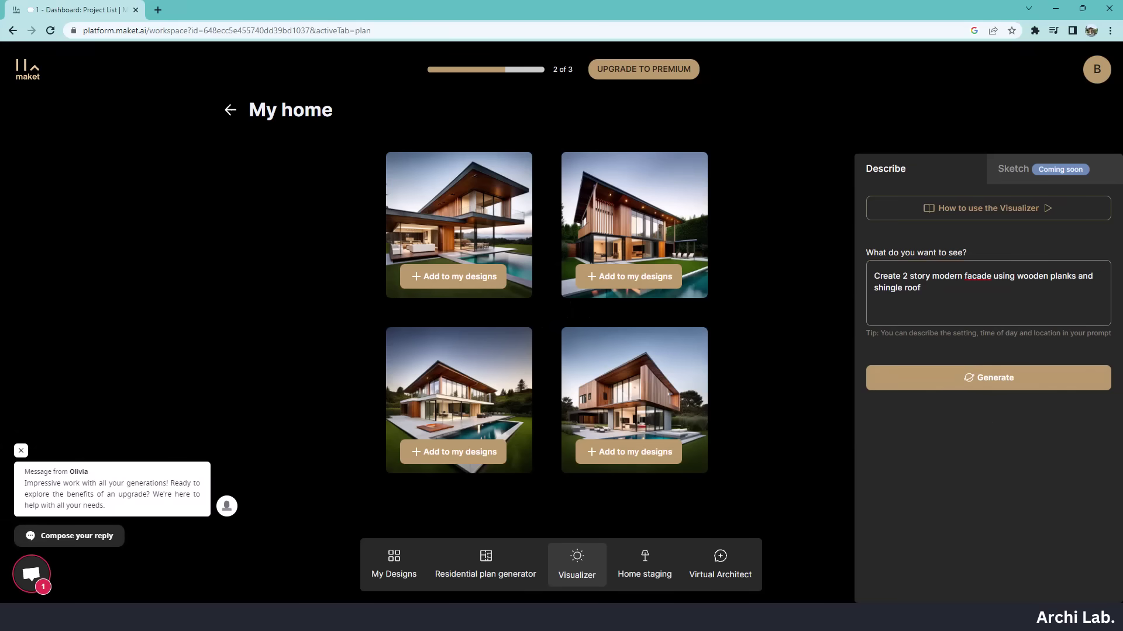
left_click(23, 453)
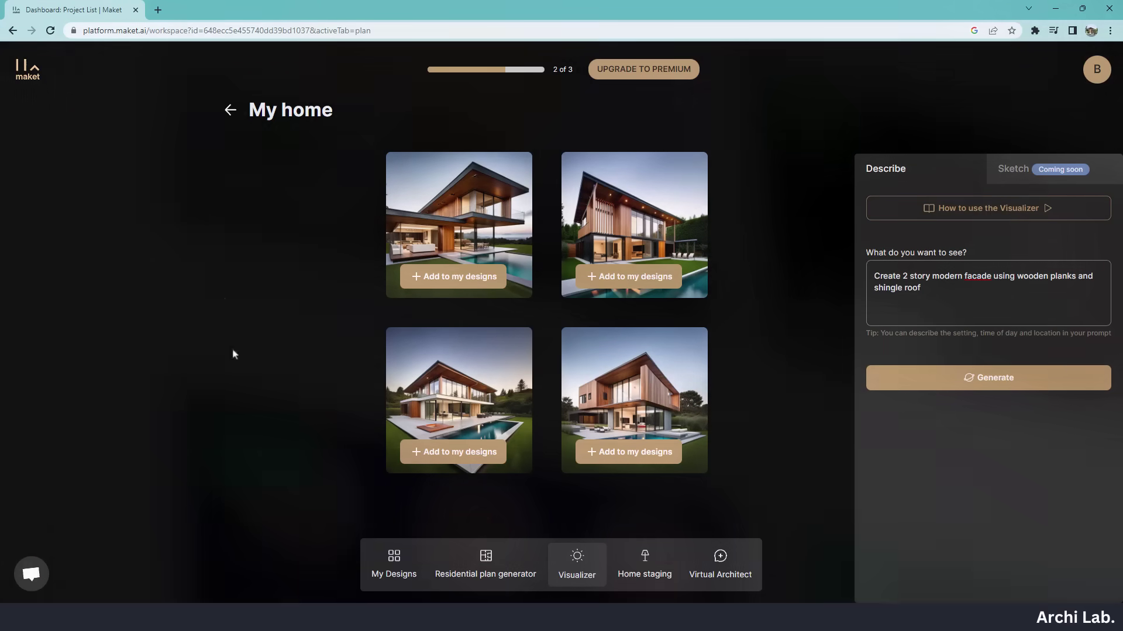